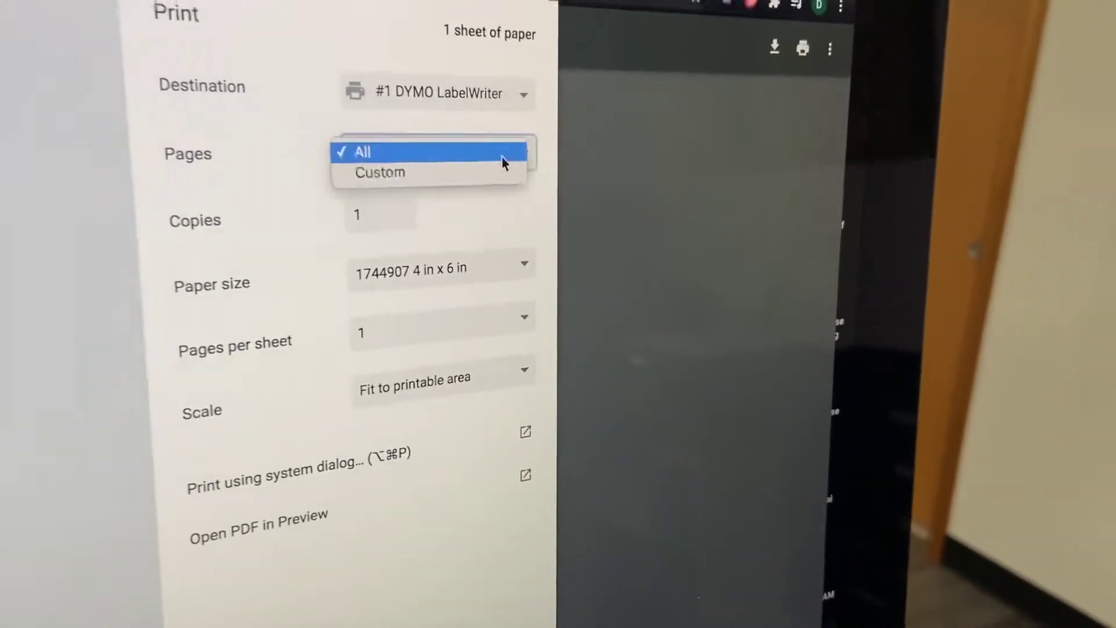
Switch the print dialog's Pages setting from All to Custom for a chosen page range
{"action": "left_click", "coordinate": [497, 172]}
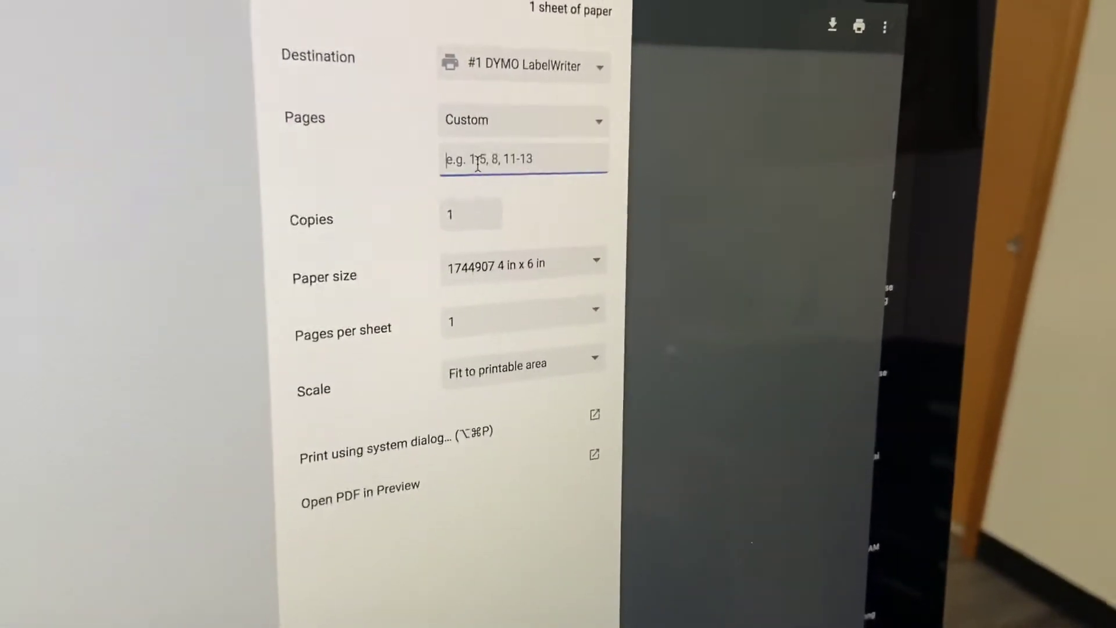